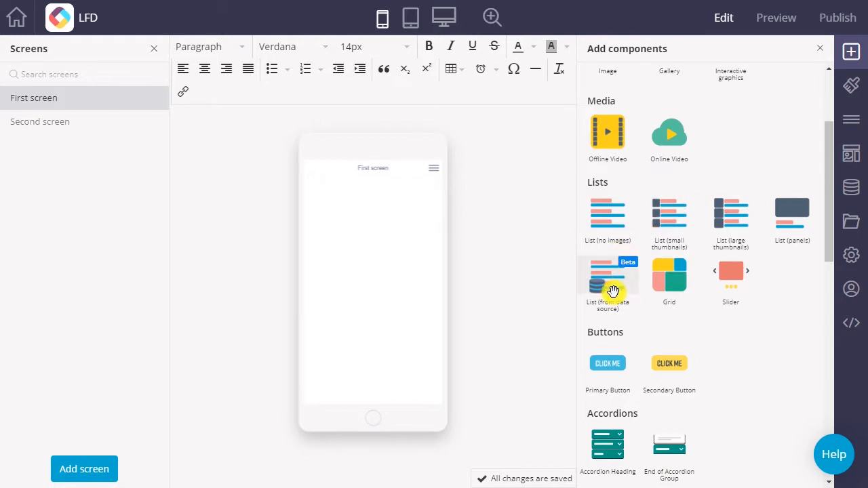
Add a 'List (from data source)' component to the first screen using the Directory layout
drag(612, 292, 367, 183)
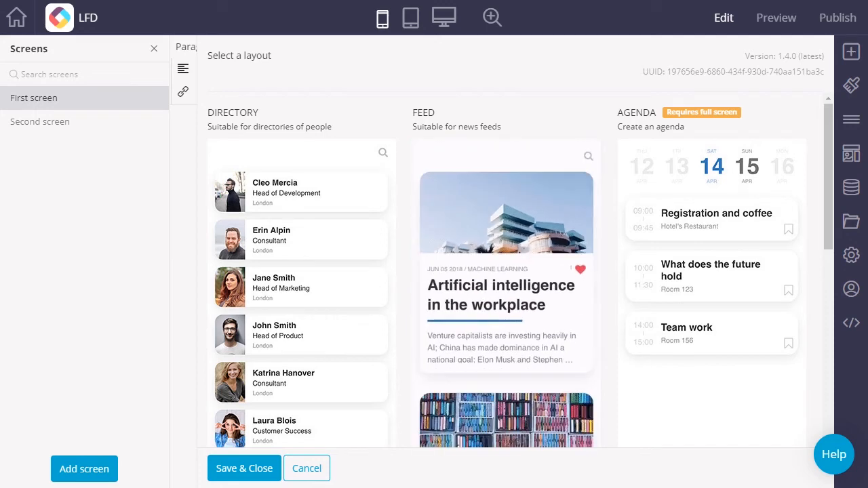
scroll(515, 271, down, 5)
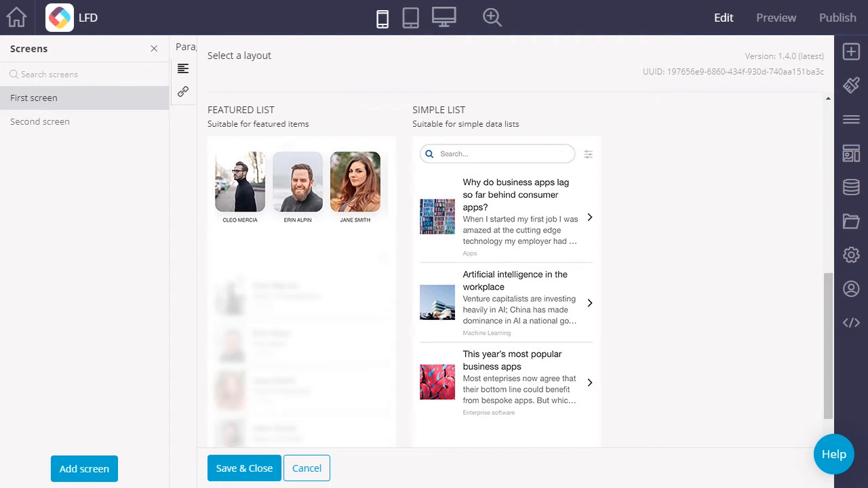
scroll(516, 271, up, 5)
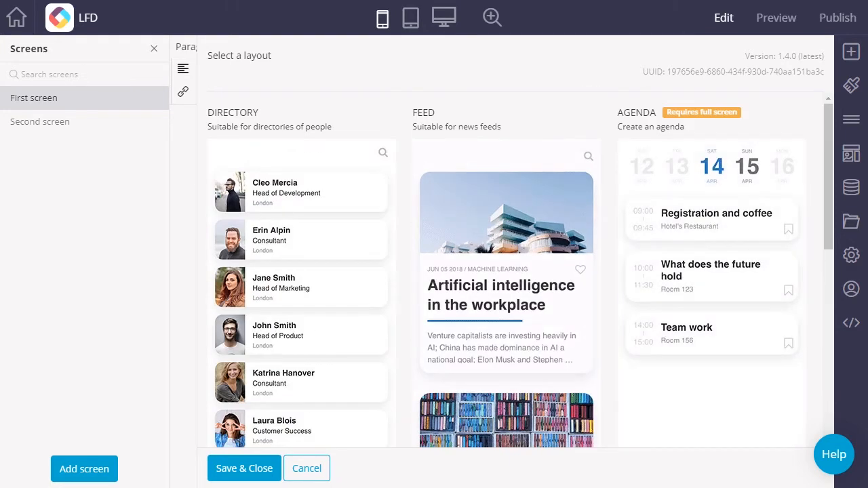
click(317, 119)
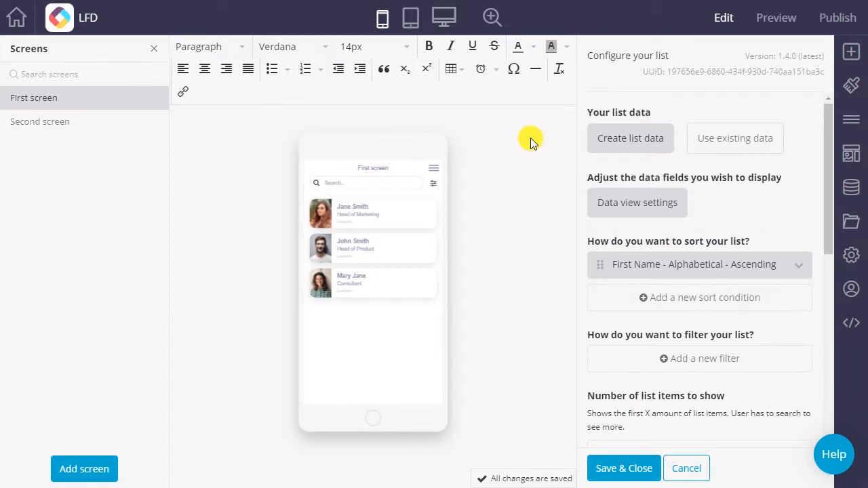
Preview the directory, view and close the first person's profile, then return to edit mode
click(776, 18)
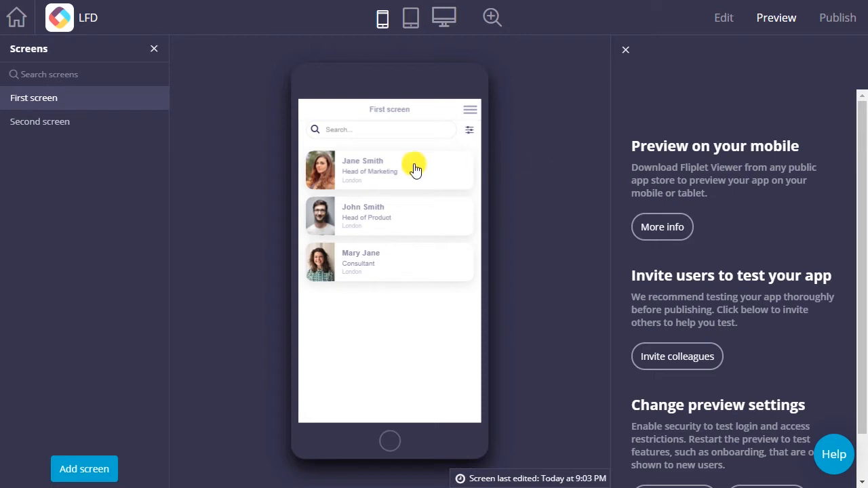
click(369, 168)
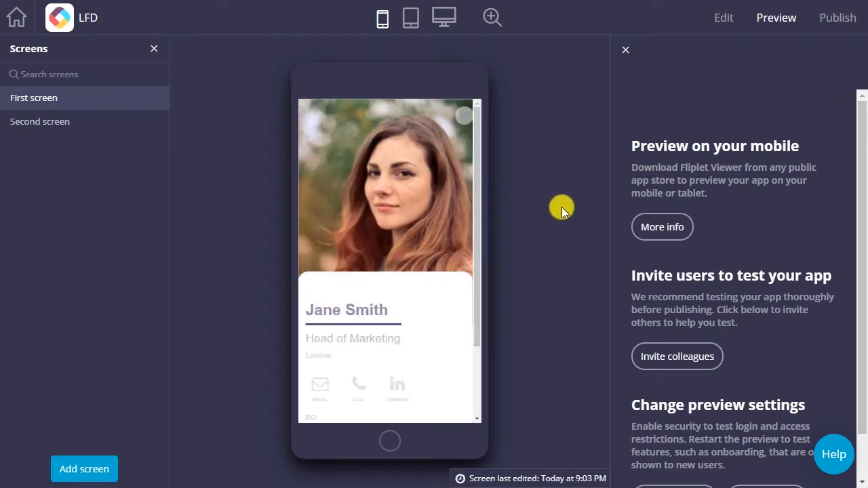
scroll(401, 369, down, 3)
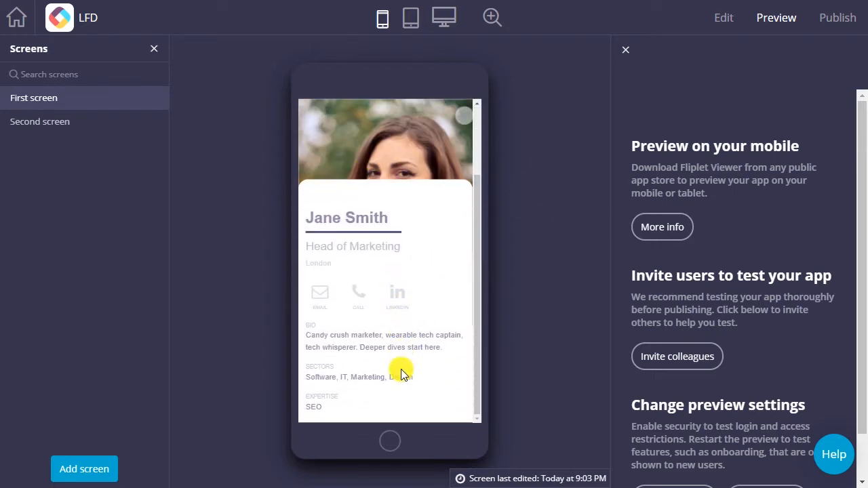
click(464, 115)
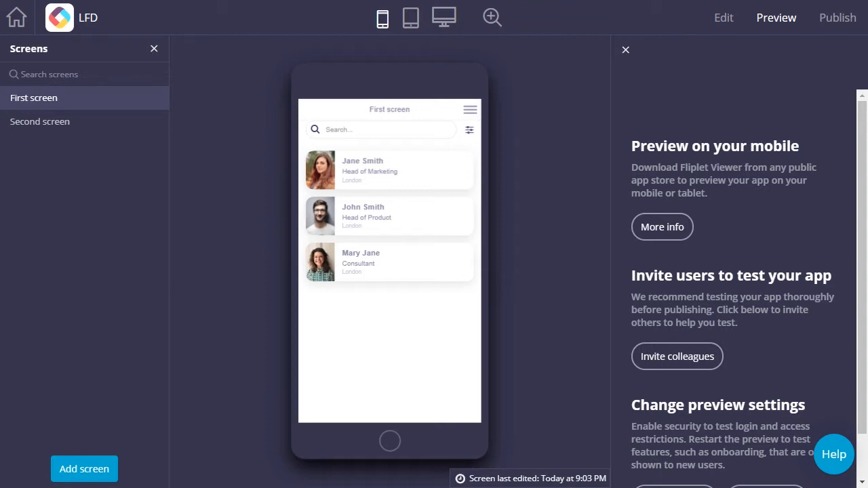
click(719, 18)
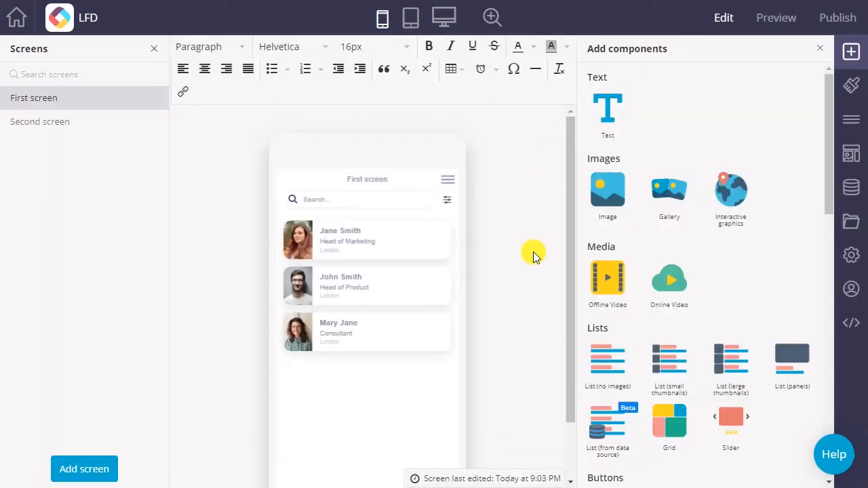
Create new list data 'LFD - List - Small expandable cards' for the directory instead of existing data
mouse_move(367, 285)
click(386, 221)
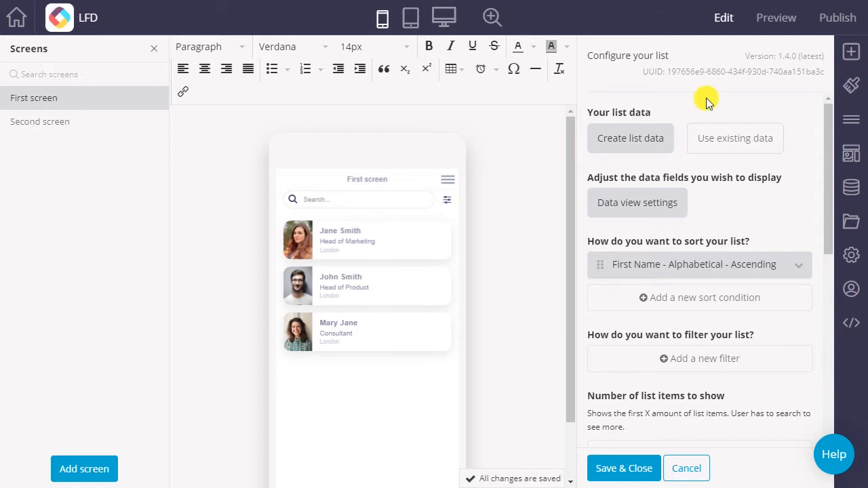
click(723, 139)
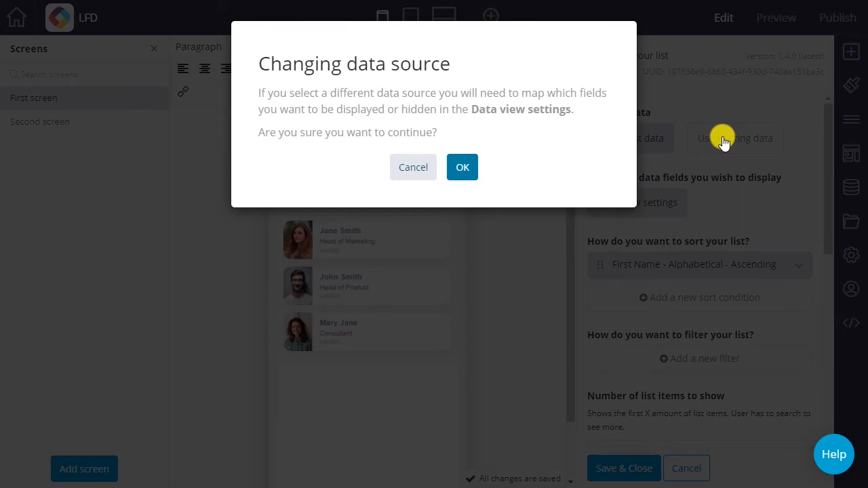
click(411, 168)
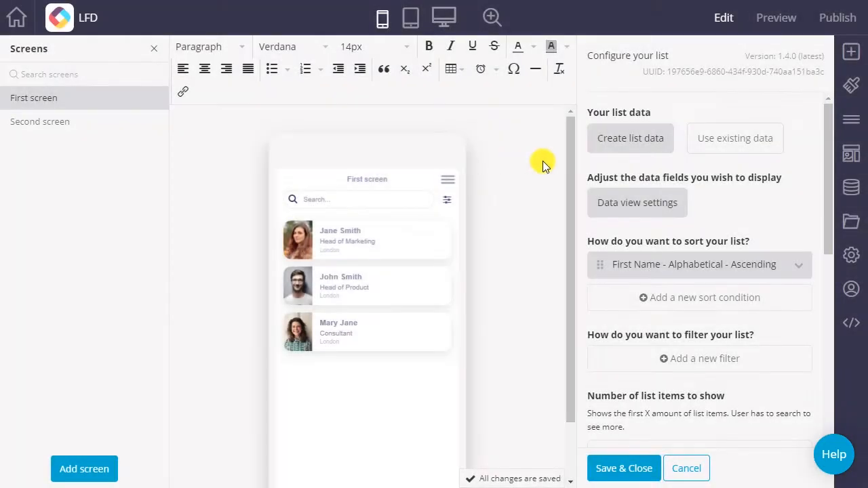
click(623, 142)
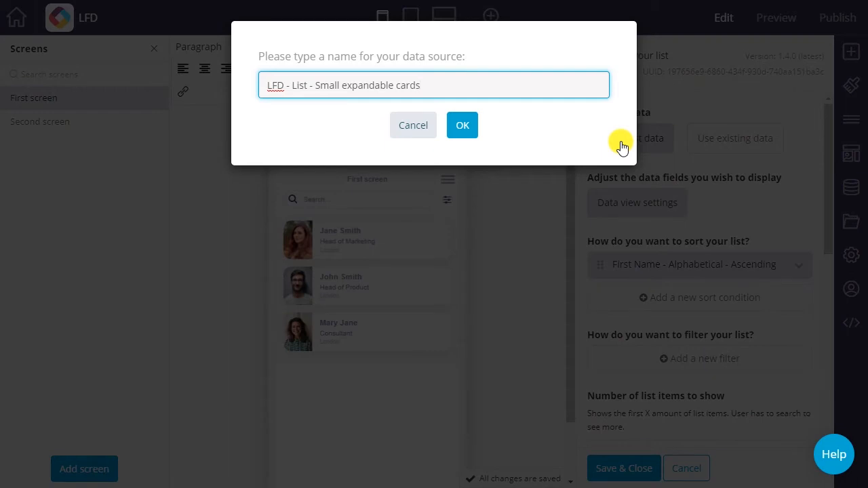
click(462, 125)
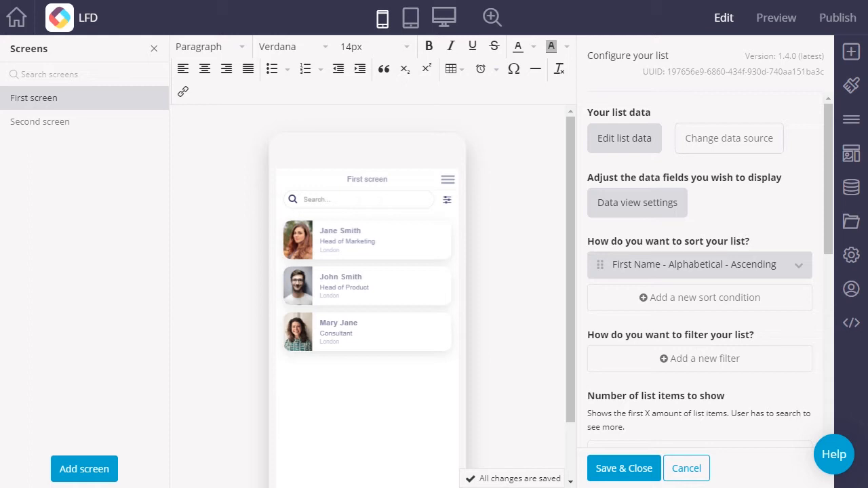
click(598, 203)
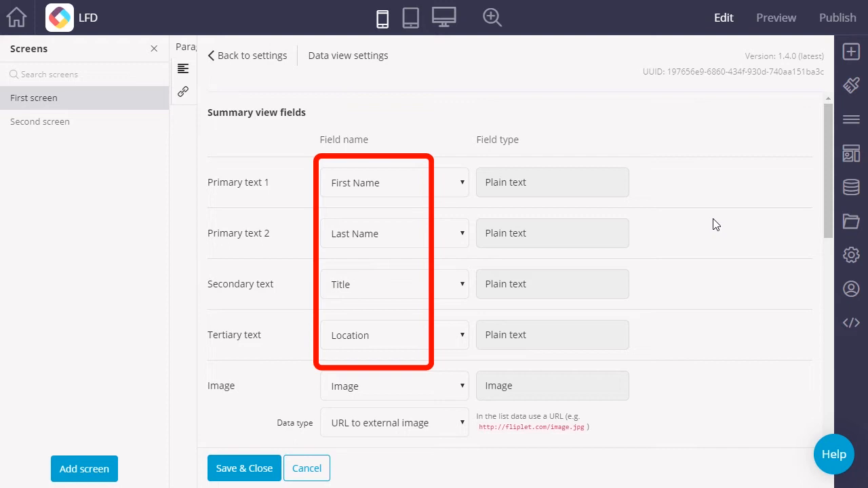
scroll(644, 108, down, 2)
scroll(645, 109, down, 2)
scroll(644, 109, down, 2)
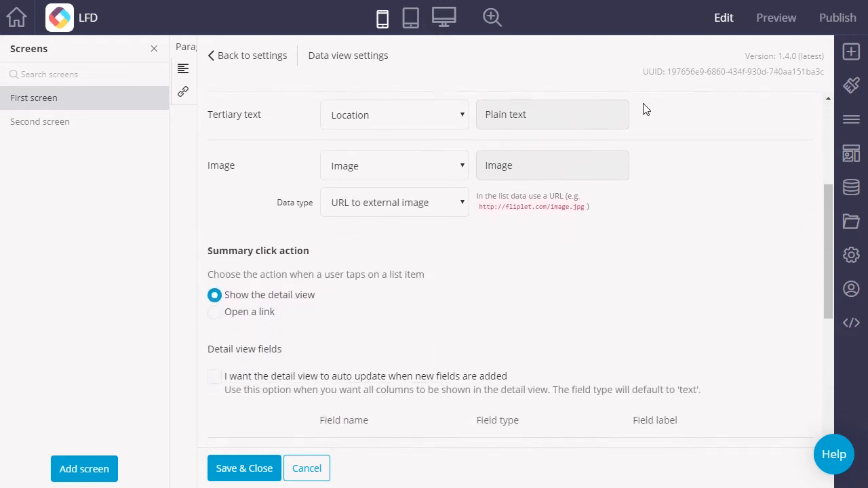
scroll(645, 108, down, 2)
scroll(645, 109, down, 2)
scroll(645, 108, down, 1)
scroll(644, 108, down, 1)
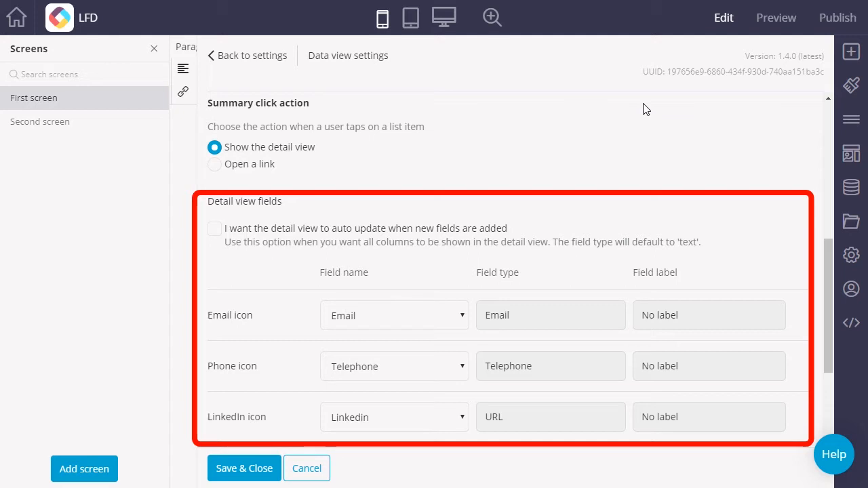
scroll(645, 108, down, 3)
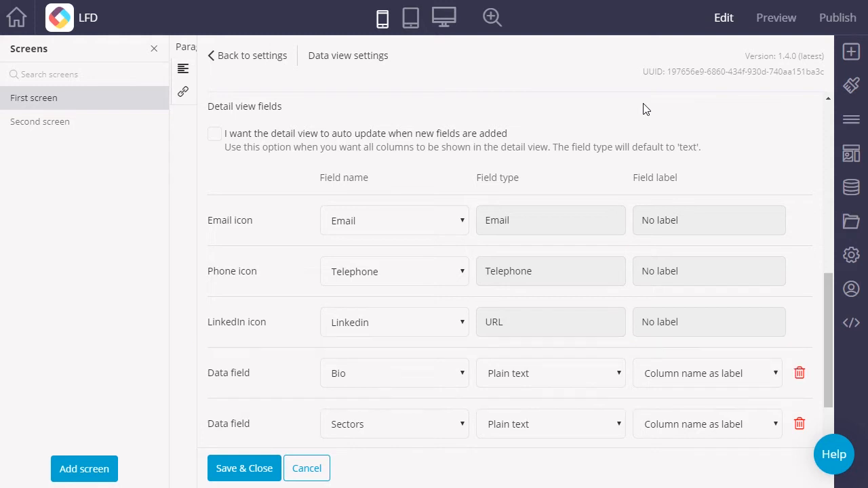
scroll(646, 108, down, 3)
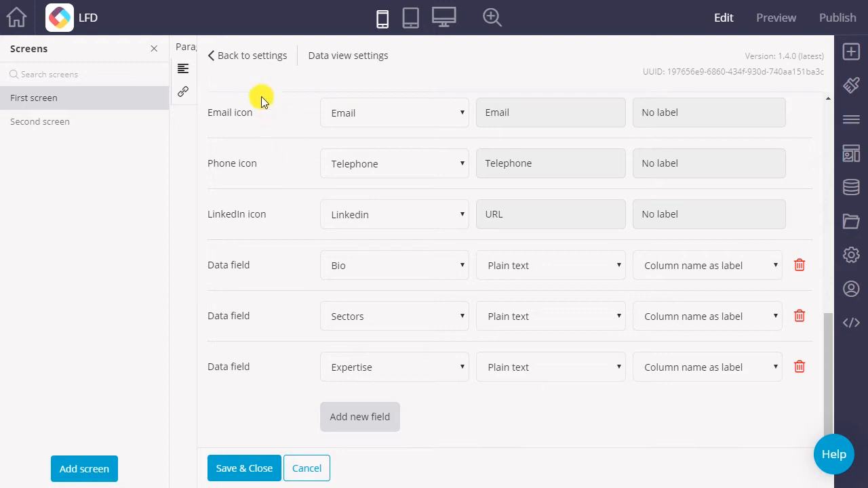
click(256, 61)
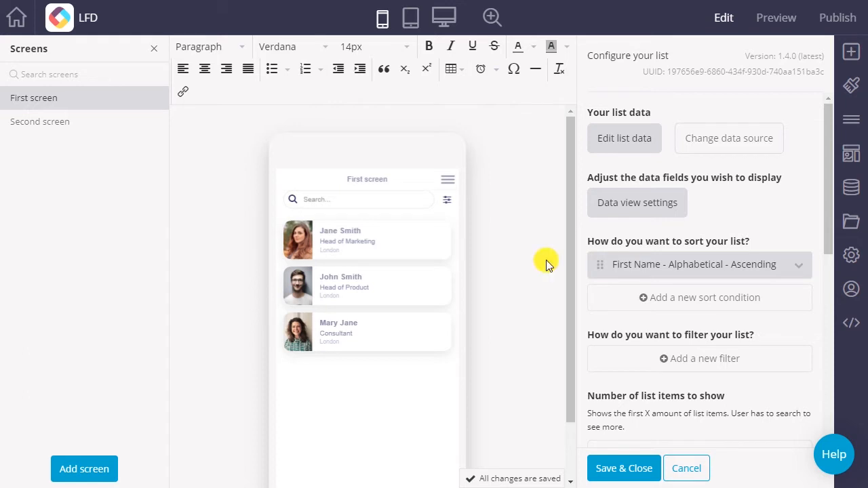
Review the sort condition, keeping First Name, Alphabetical and Ascending
click(799, 266)
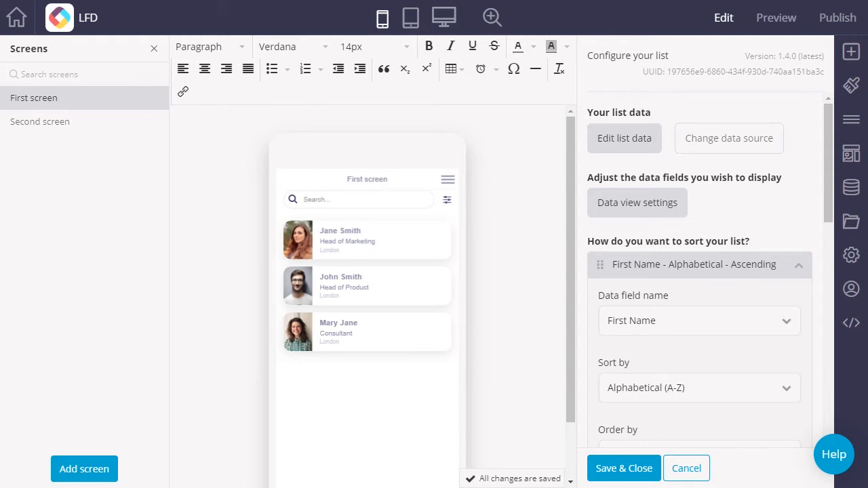
scroll(698, 271, down, 3)
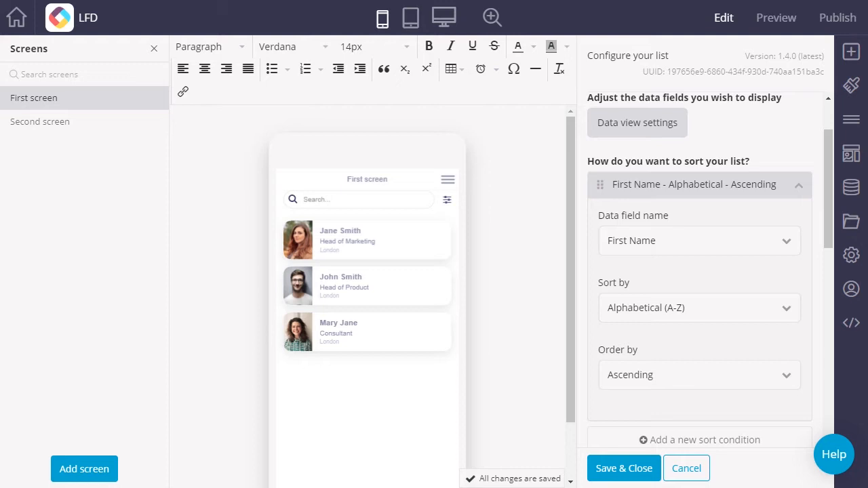
click(790, 241)
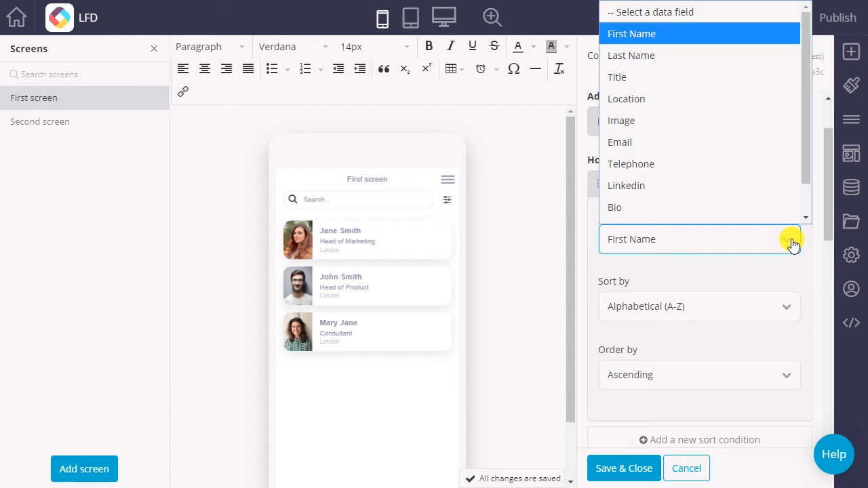
click(794, 243)
click(788, 309)
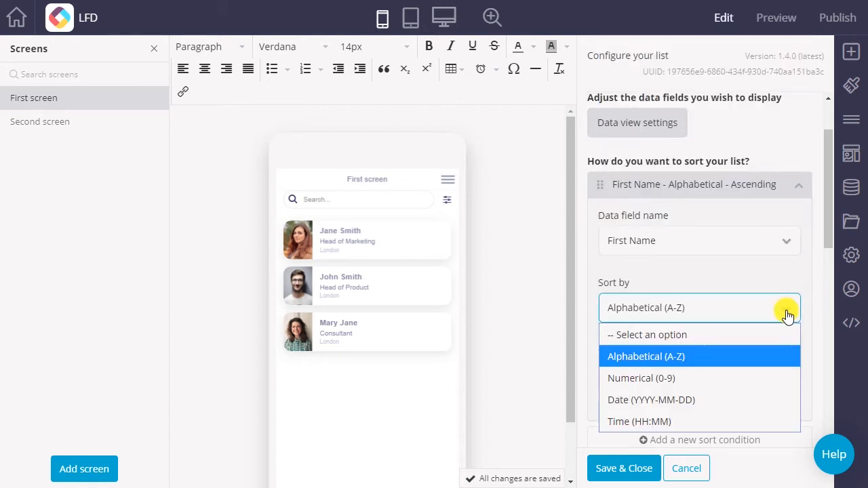
click(788, 314)
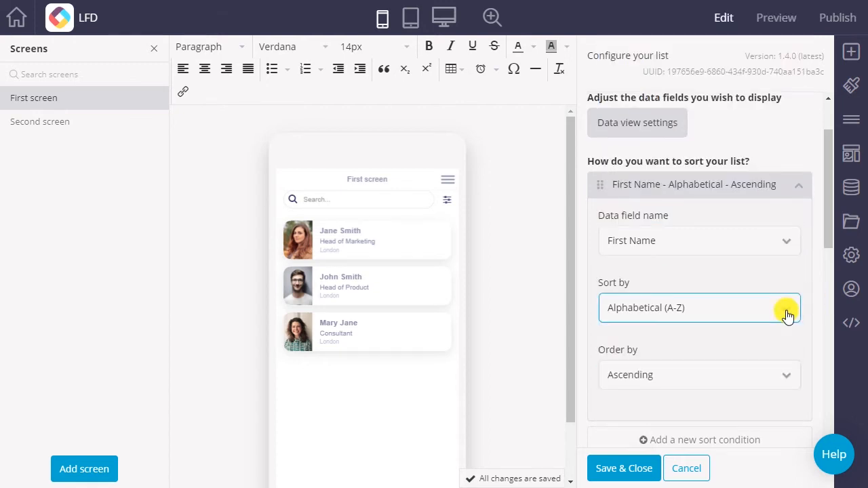
click(791, 377)
click(790, 379)
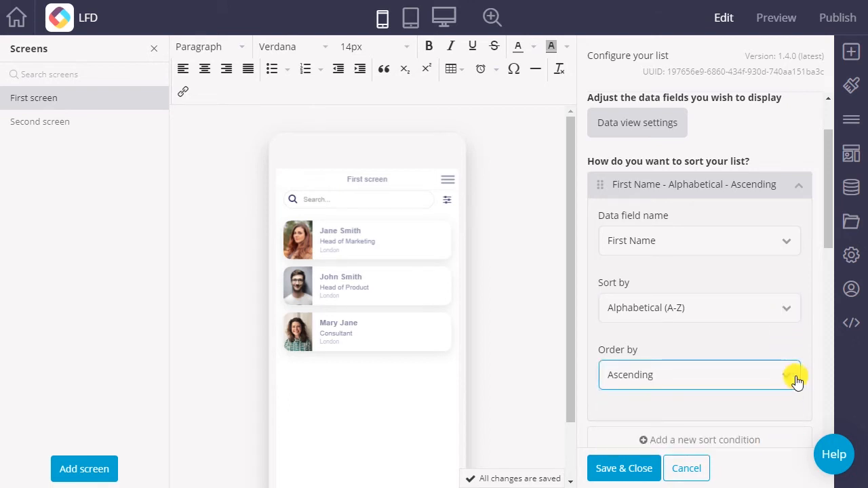
scroll(791, 380, down, 2)
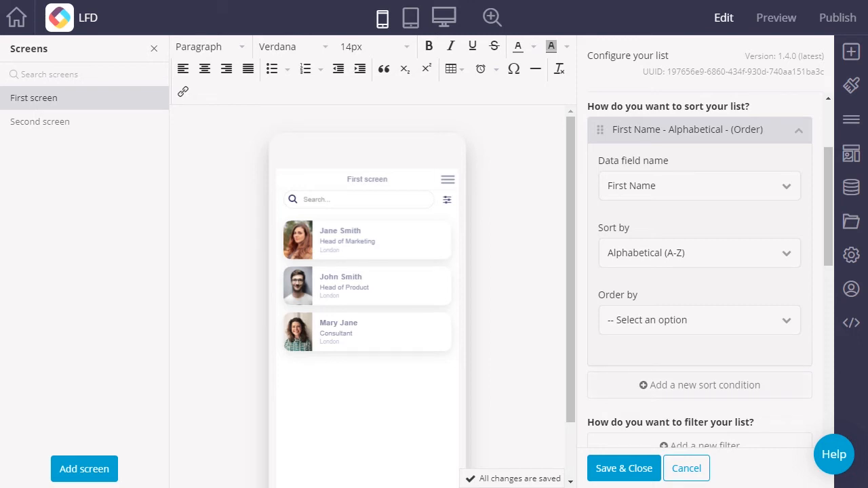
scroll(698, 271, down, 3)
scroll(698, 271, down, 2)
scroll(698, 271, down, 2)
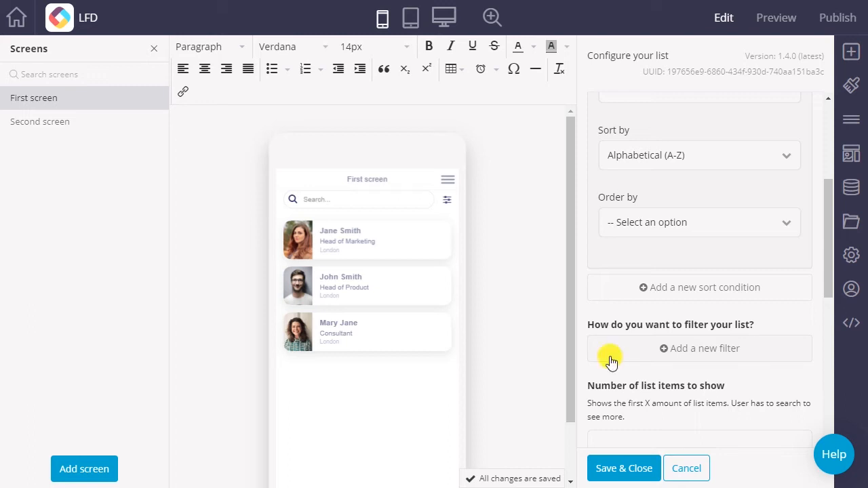
Add a filter condition with field Location and logic Equals, ready for the value London
click(685, 348)
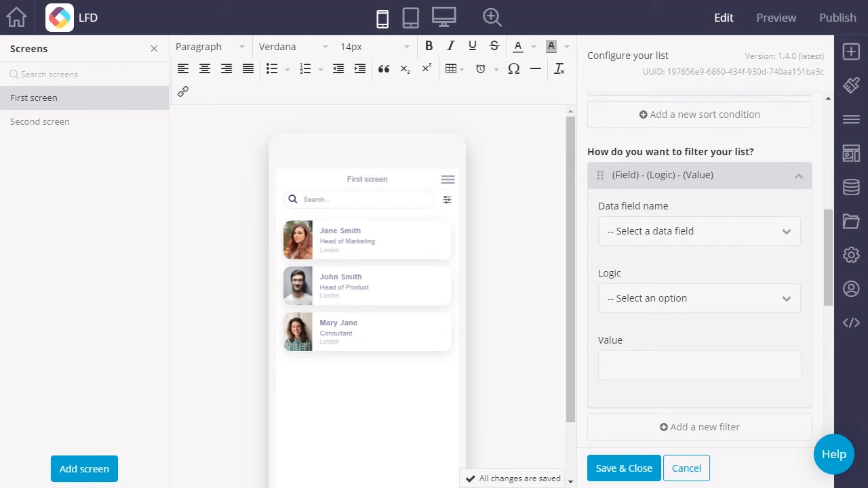
click(785, 225)
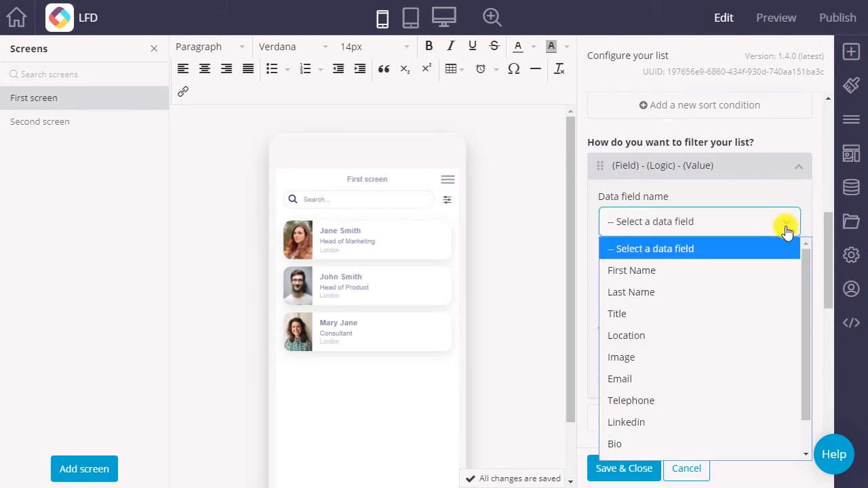
click(669, 327)
click(674, 289)
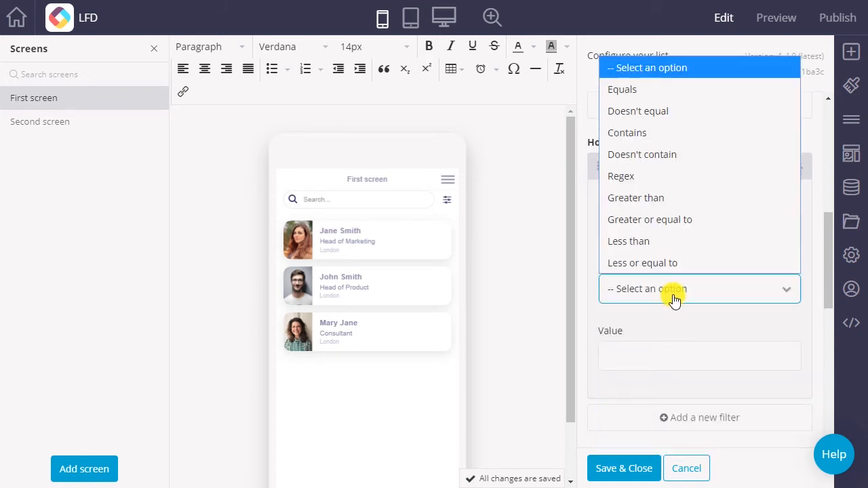
click(622, 89)
click(699, 356)
text(London)
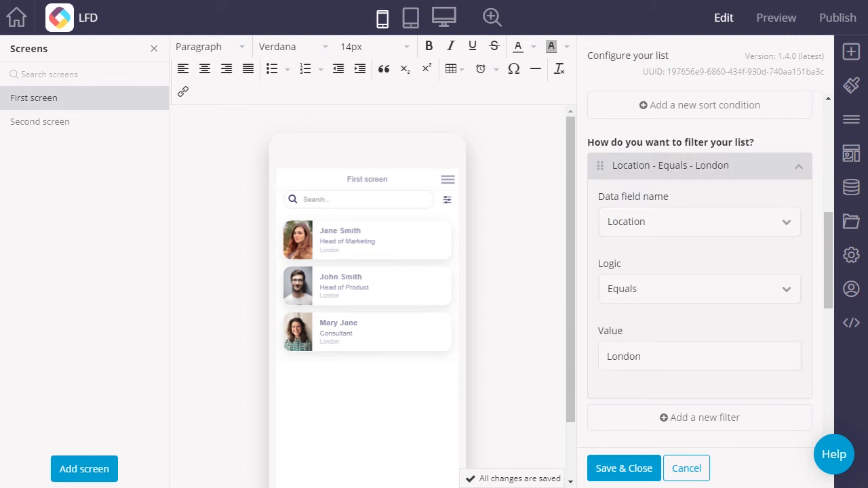
scroll(699, 272, down, 5)
scroll(699, 271, down, 2)
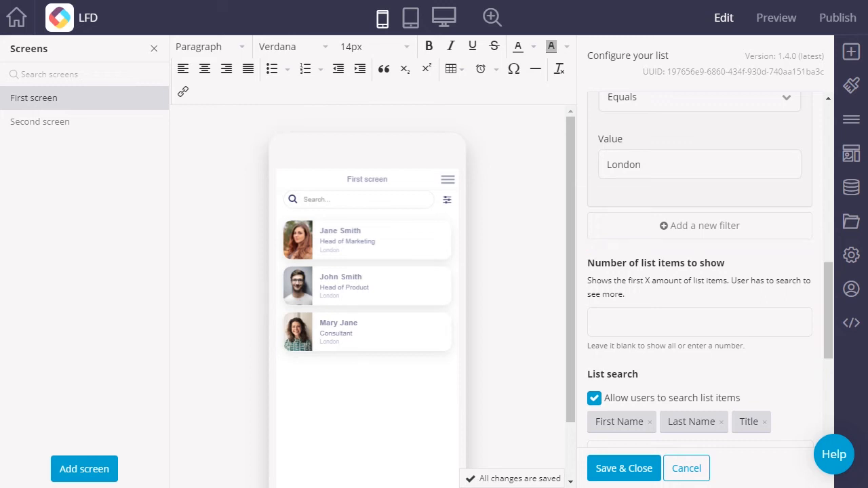
scroll(699, 272, down, 5)
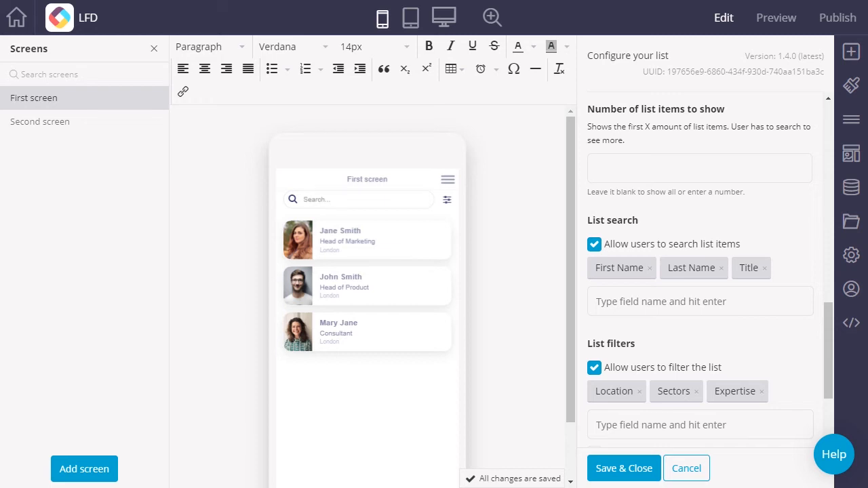
Add Email to the list's searchable fields and leave the list settings
click(751, 306)
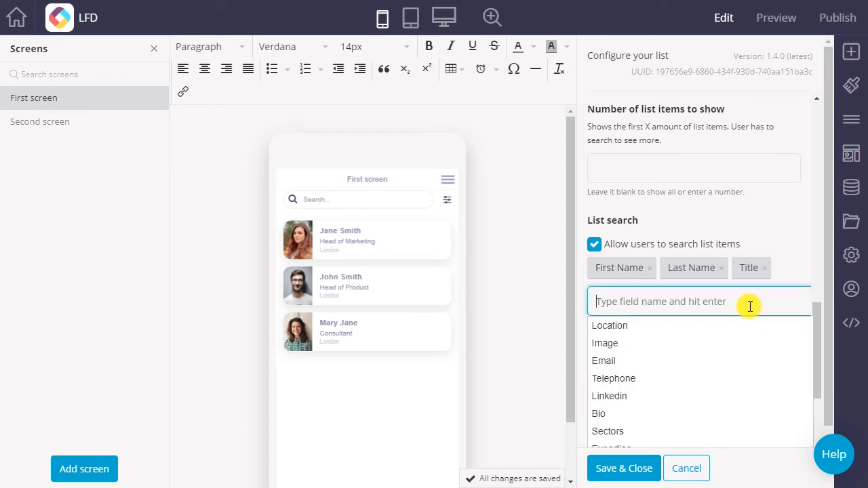
text(email)
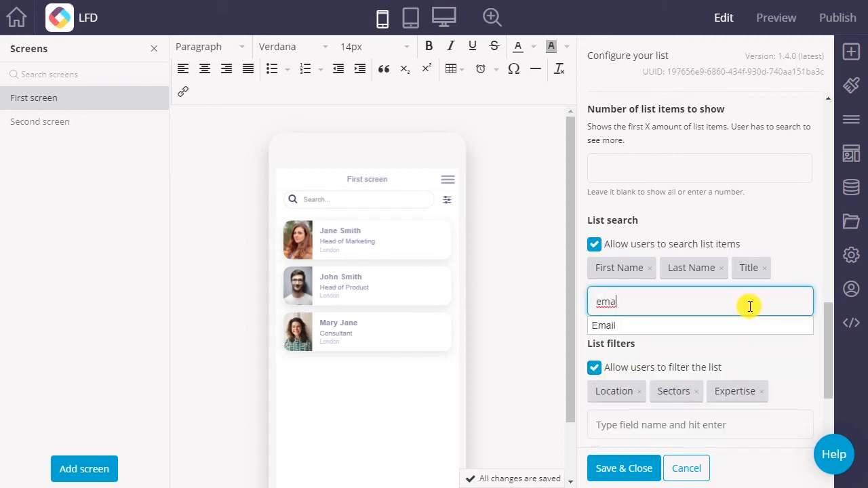
click(746, 325)
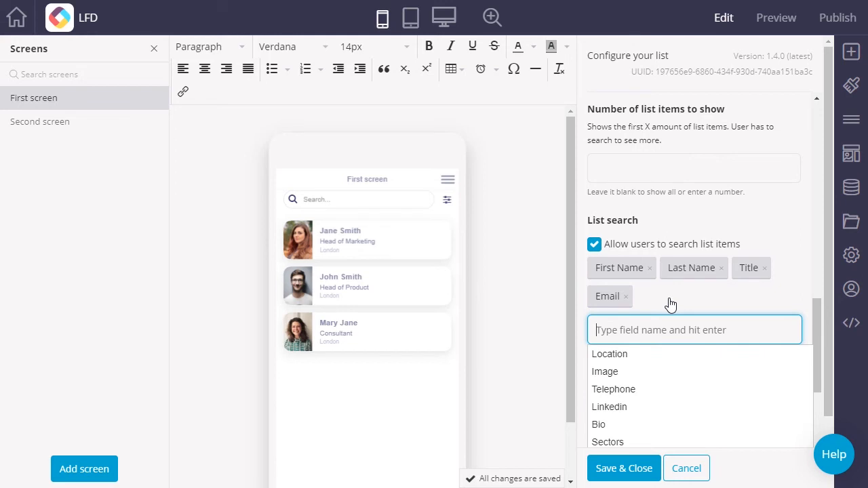
click(670, 303)
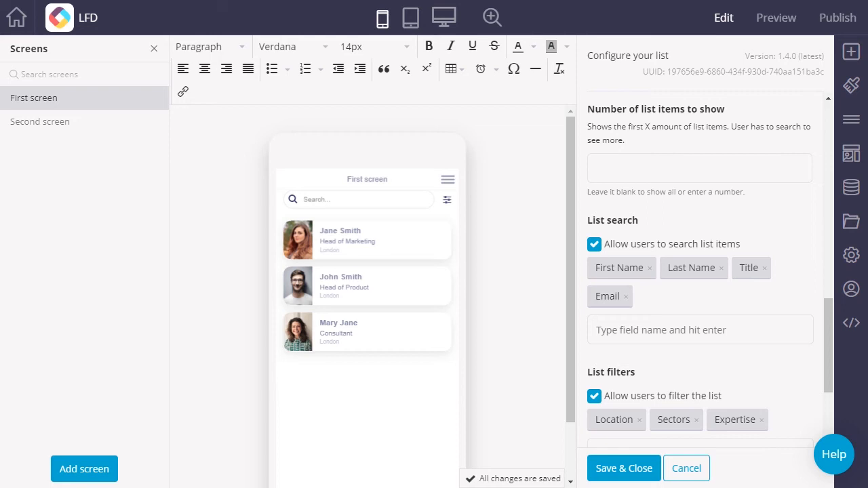
click(624, 468)
Preview the directory, search for jsmith@ and filter by the first sector, leaving Mary Jane
click(776, 21)
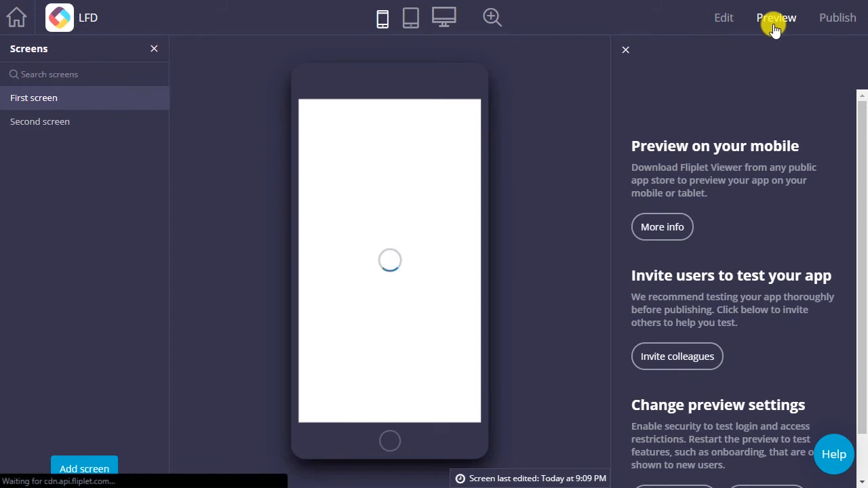
click(392, 130)
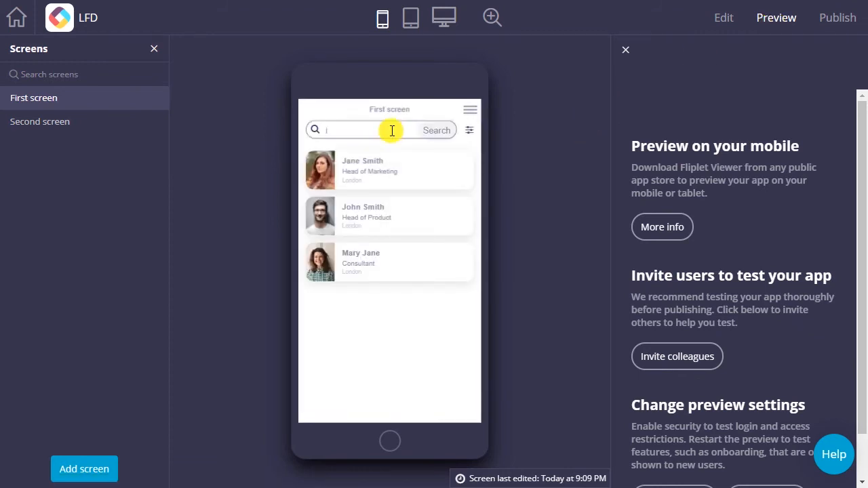
text(smith)
text(@)
key(Return)
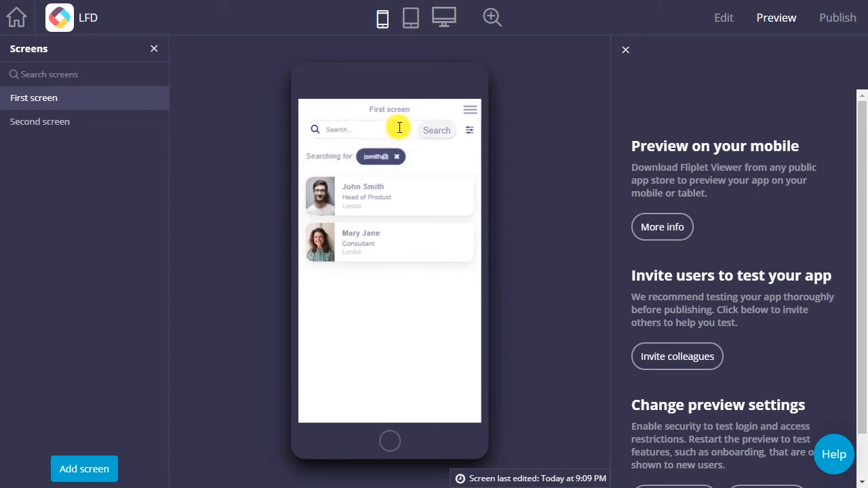
click(474, 135)
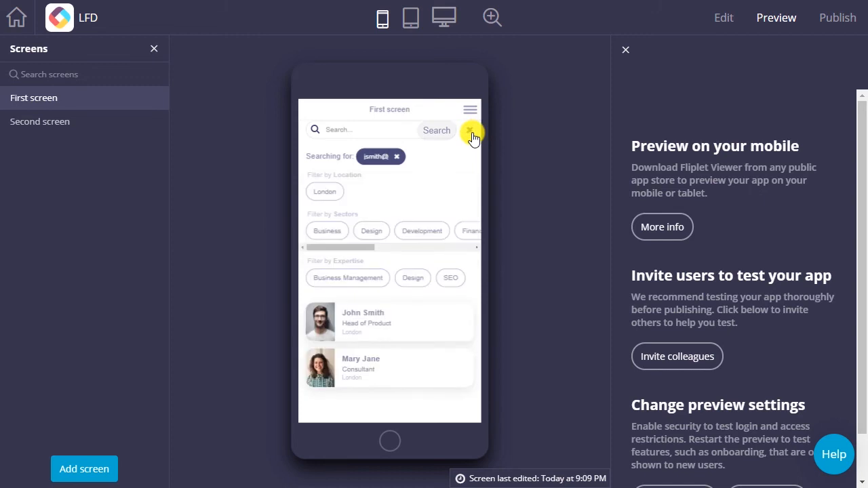
click(329, 236)
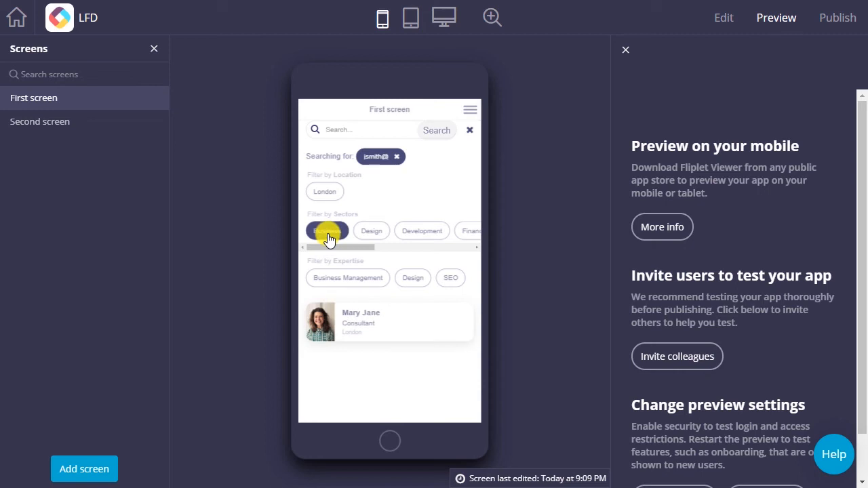
Back in edit mode, enable 'Allow users to bookmark list items' under Social features
click(724, 17)
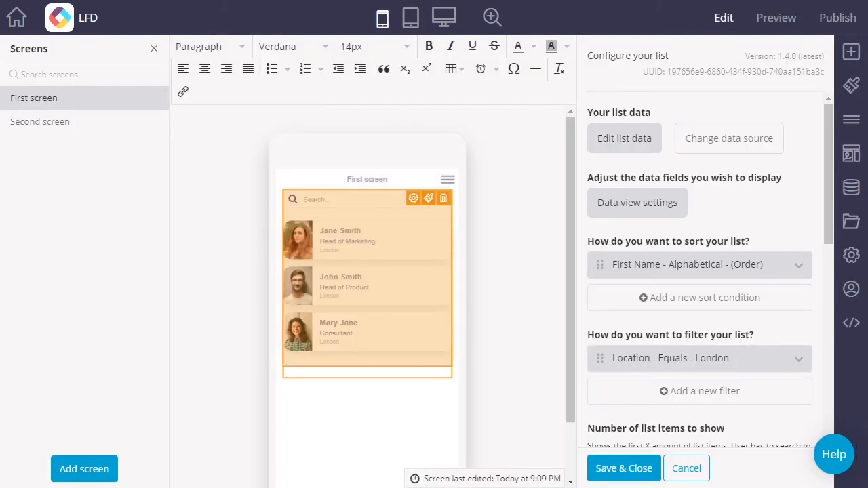
scroll(699, 271, down, 8)
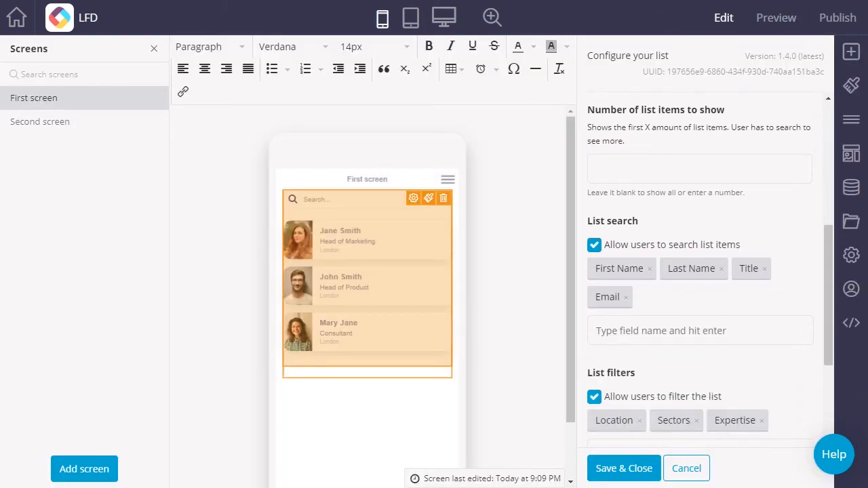
scroll(699, 271, down, 4)
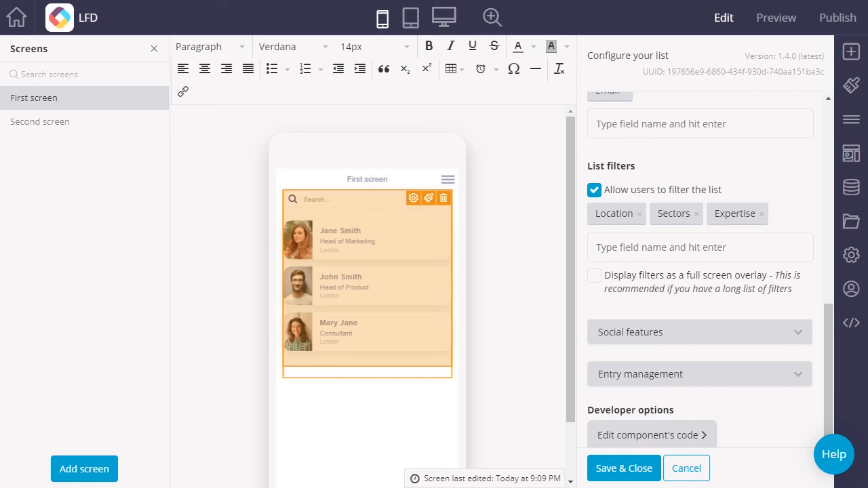
click(709, 336)
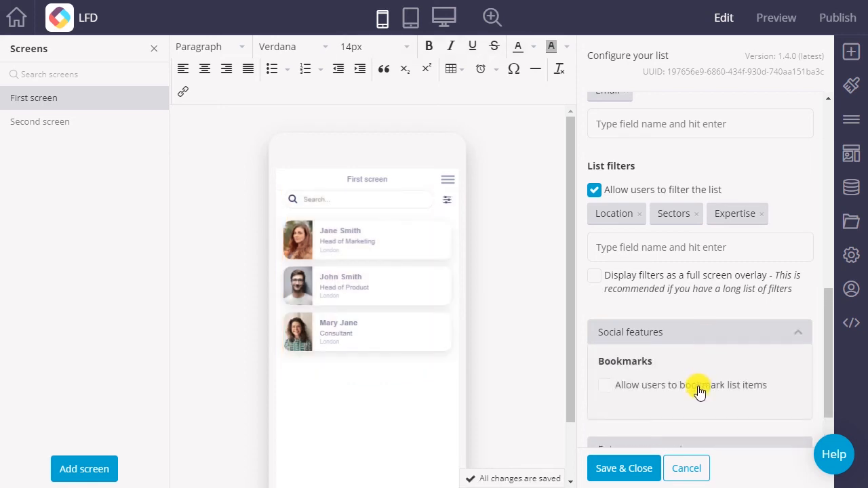
click(699, 389)
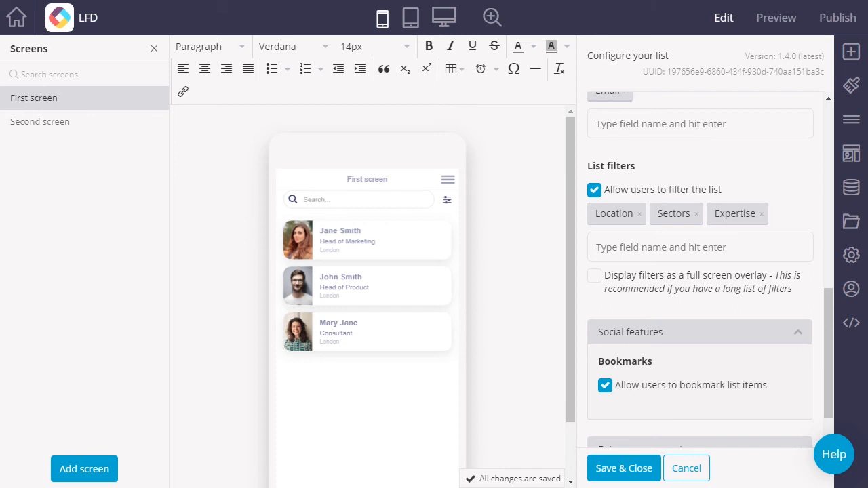
scroll(776, 376, down, 3)
Under Entry management, enable editing of list items limited to users' own items
click(776, 372)
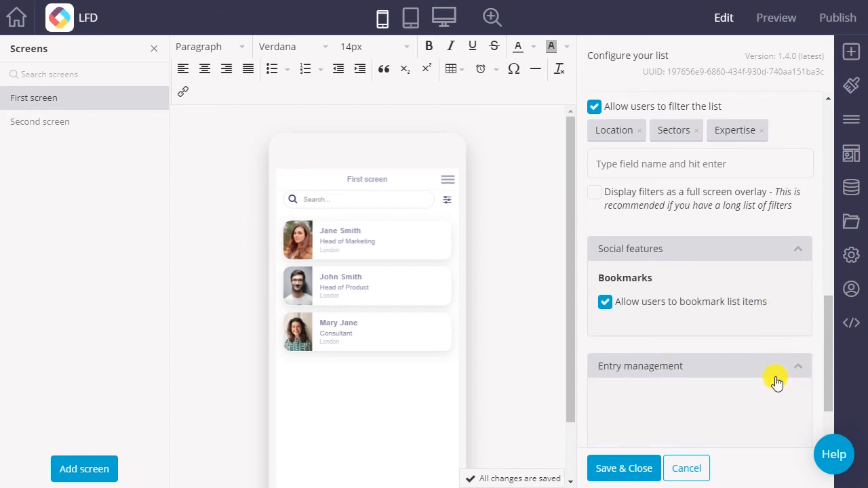
scroll(776, 379, down, 3)
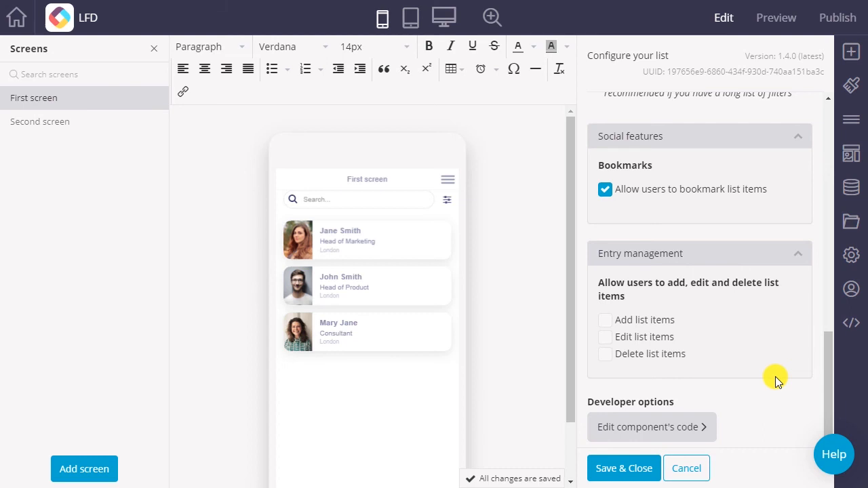
click(661, 337)
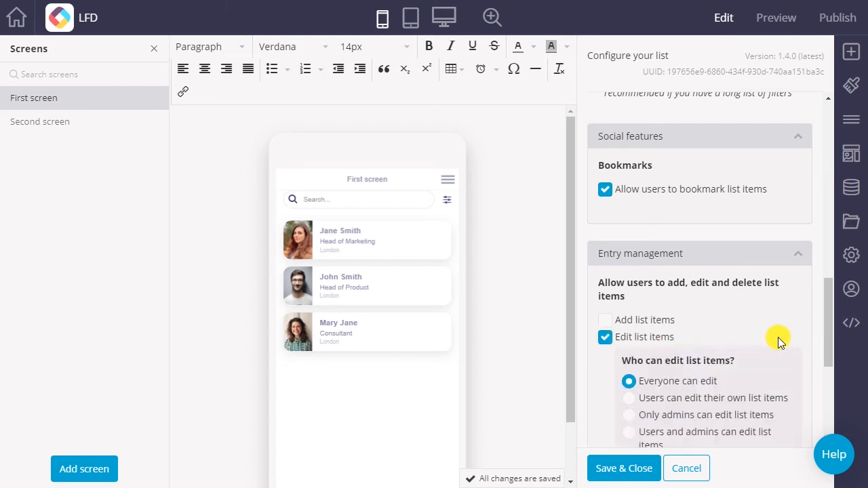
scroll(778, 339, down, 3)
click(778, 297)
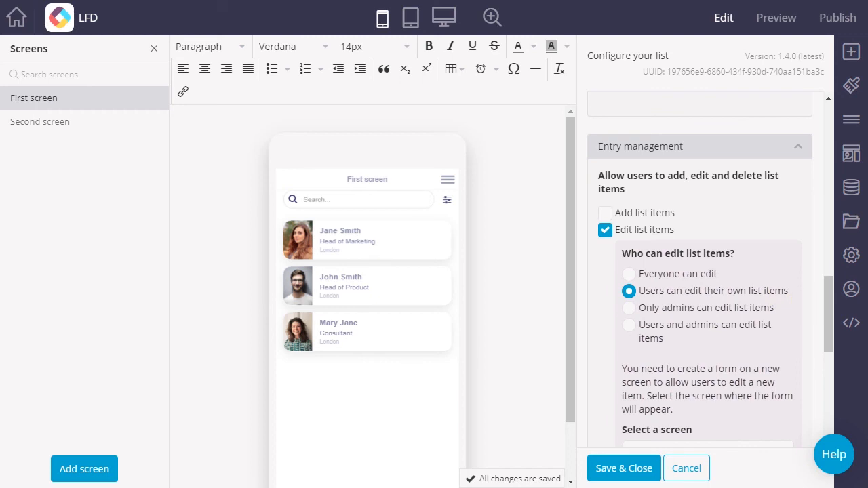
scroll(711, 271, down, 5)
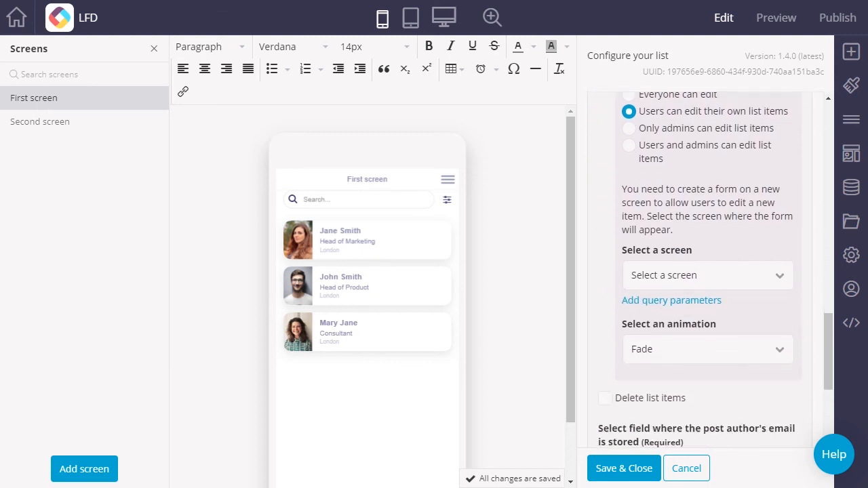
scroll(710, 271, down, 1)
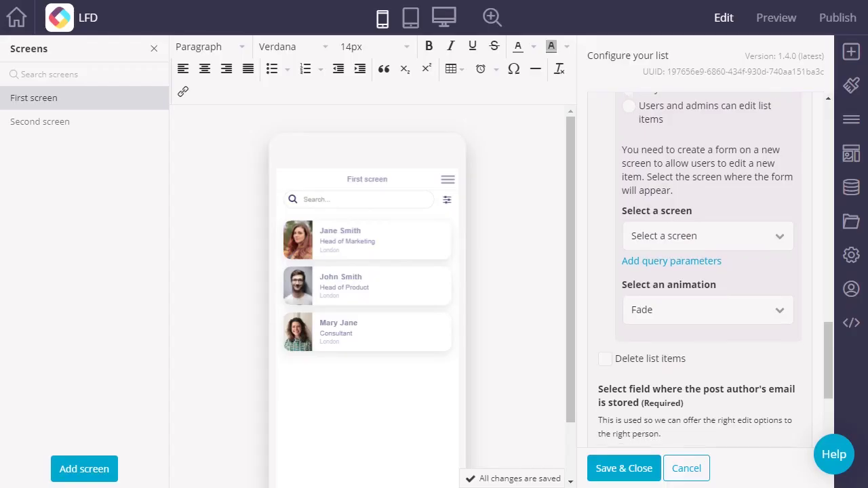
scroll(711, 271, down, 3)
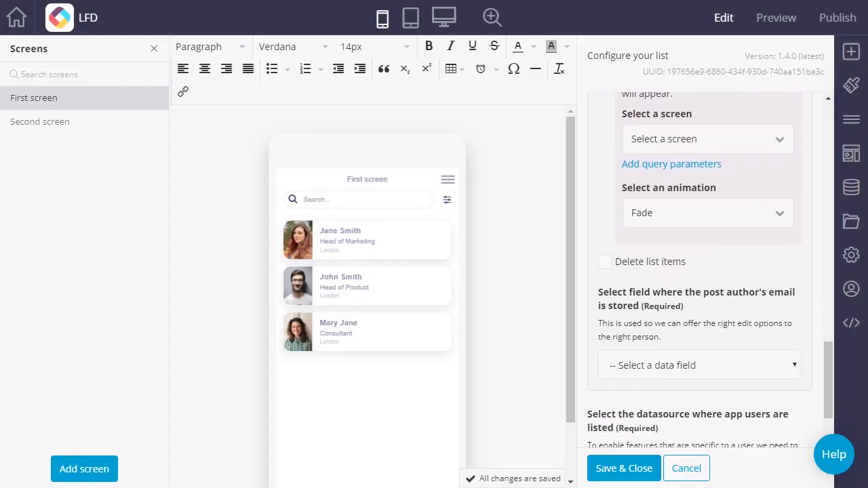
scroll(710, 271, down, 4)
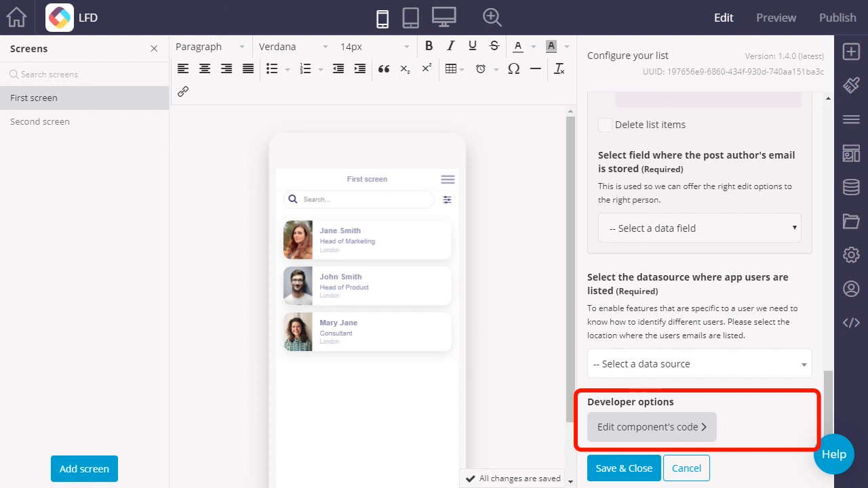
Save and close the list settings, then preview the directory app
click(638, 468)
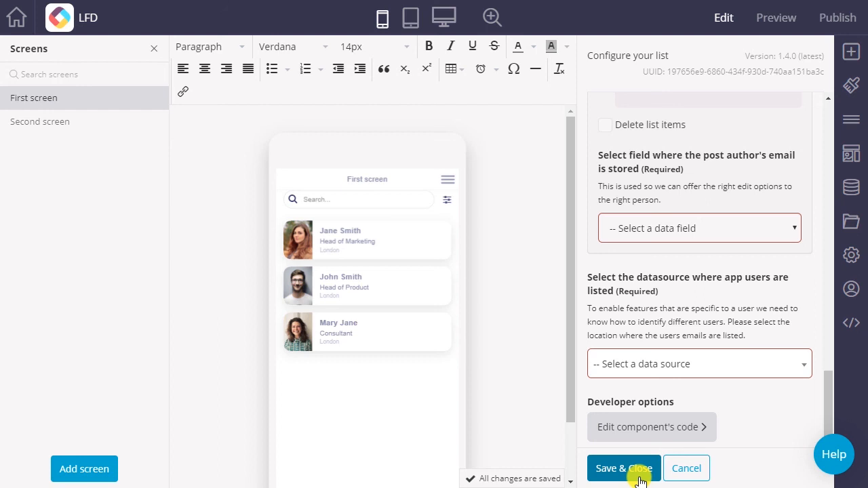
click(776, 17)
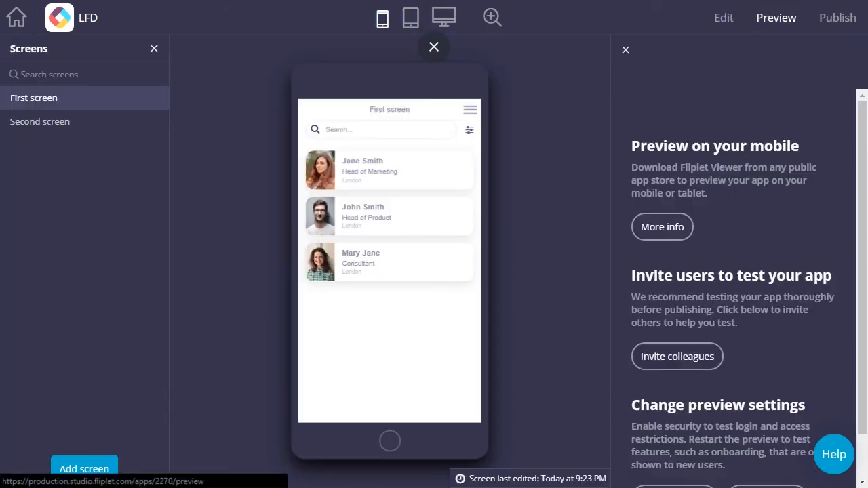